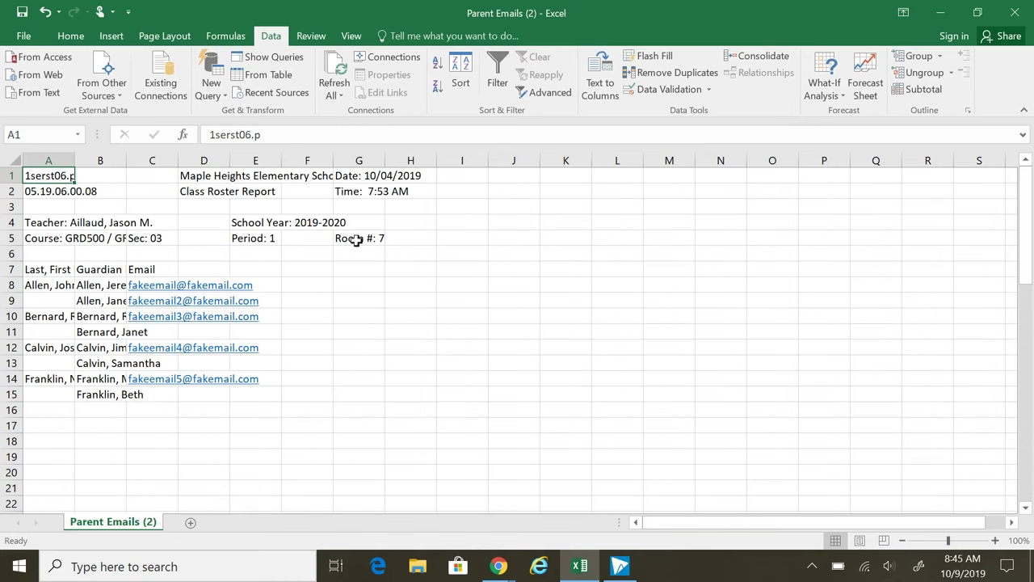
# Step: Clear the report header block in A1:G5 and all the student names in column A
pyautogui.moveTo(43, 170); pyautogui.dragTo(379, 239)
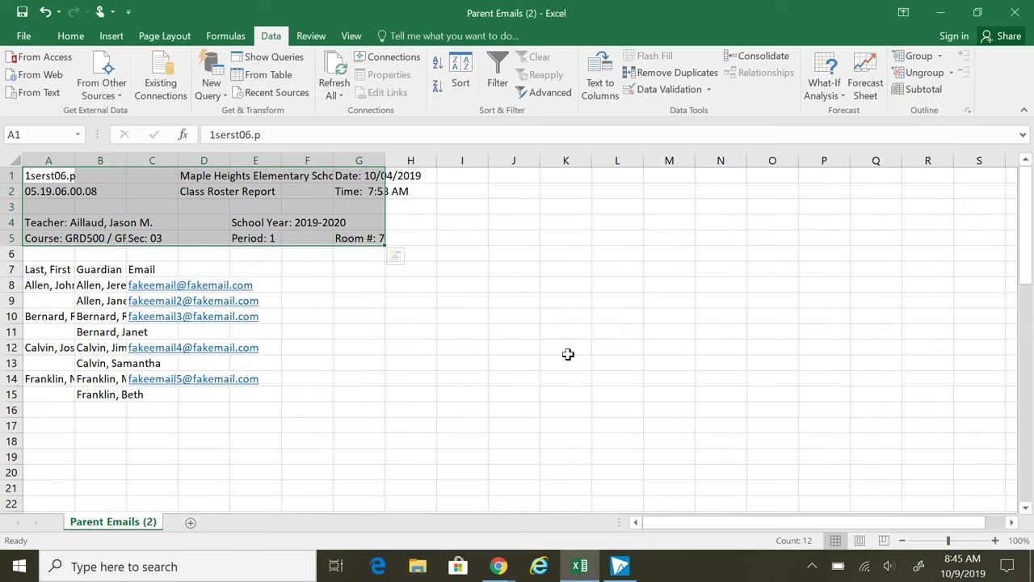
pyautogui.press('Delete')
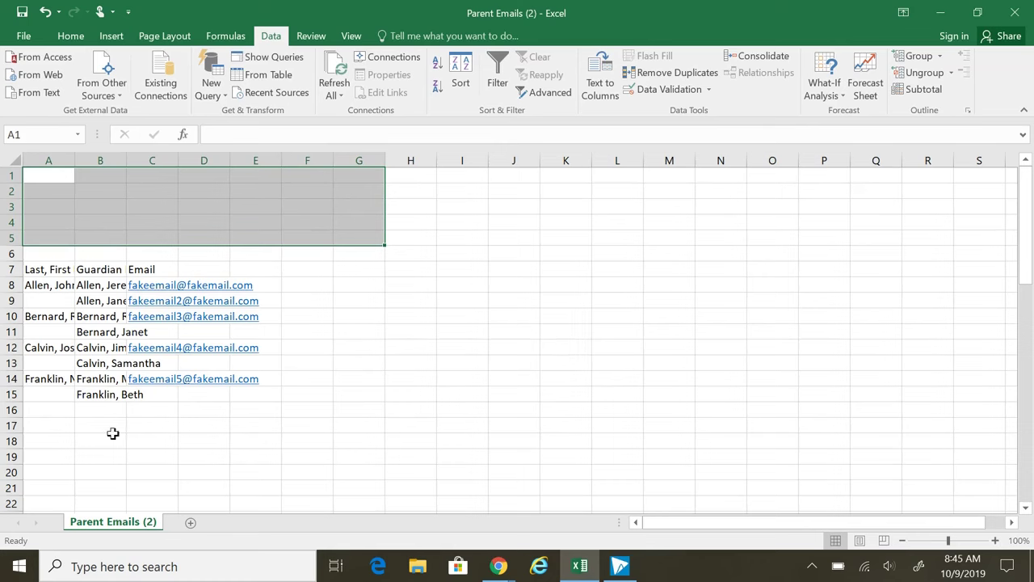
pyautogui.click(42, 272)
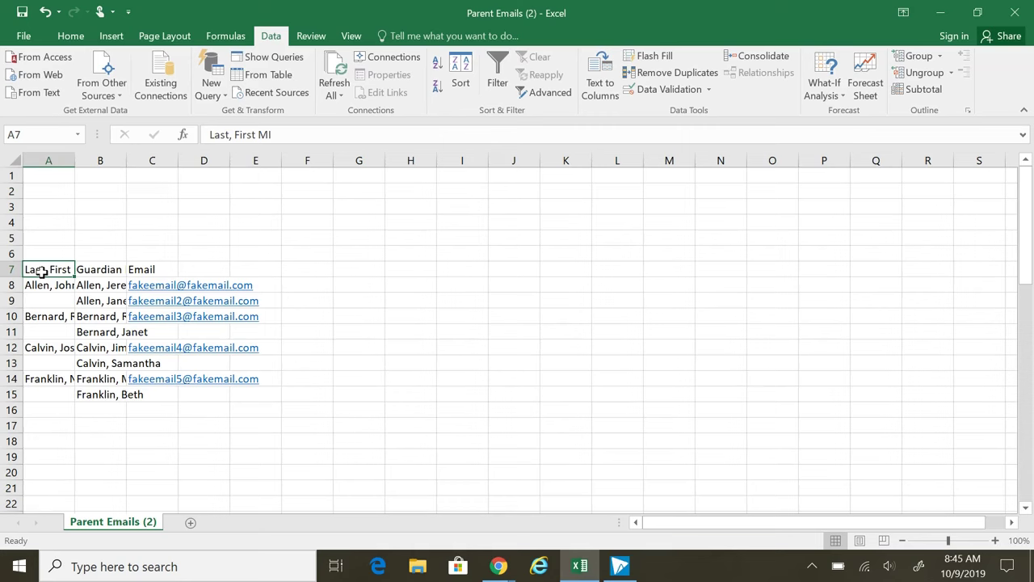
pyautogui.click(61, 160)
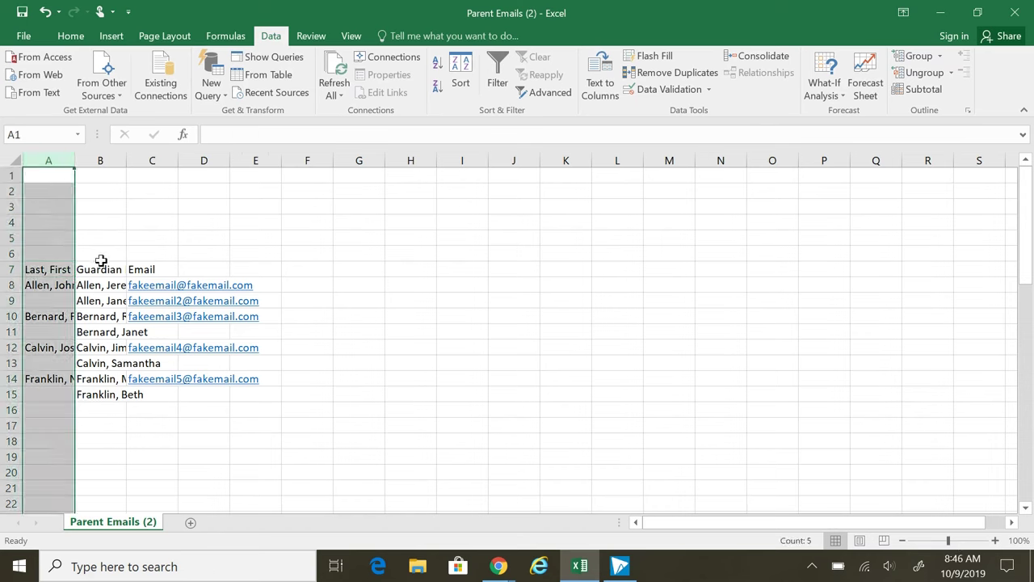
pyautogui.press('Delete')
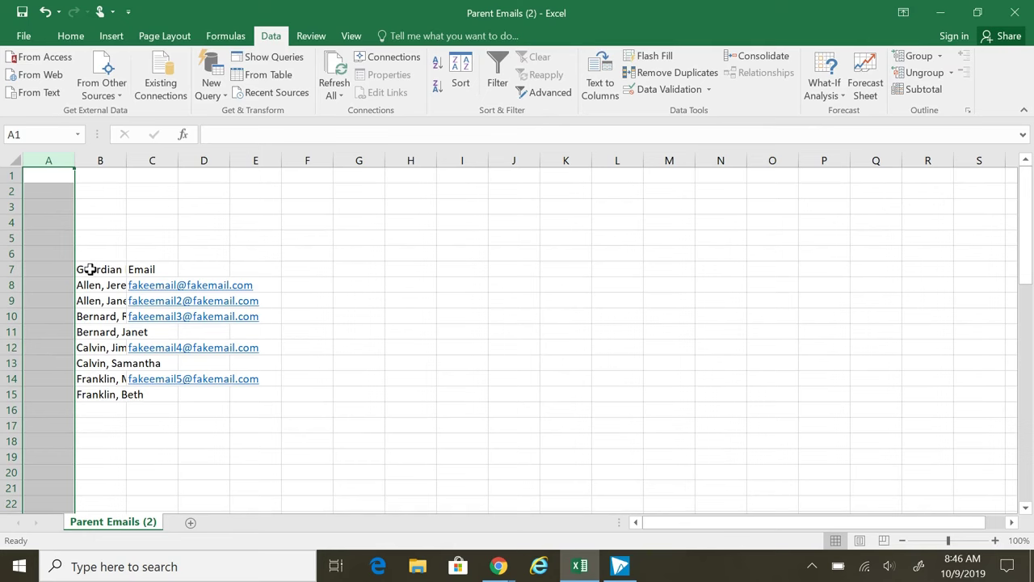
# Step: Enter the headings "First name" in A1 and "Last name" in B1
pyautogui.click(54, 178)
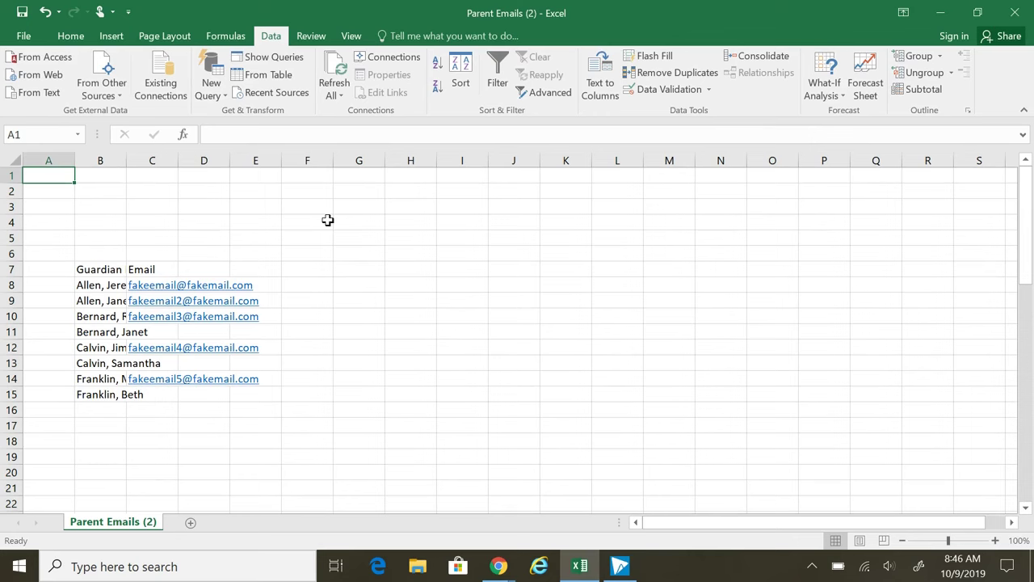
pyautogui.write('F')
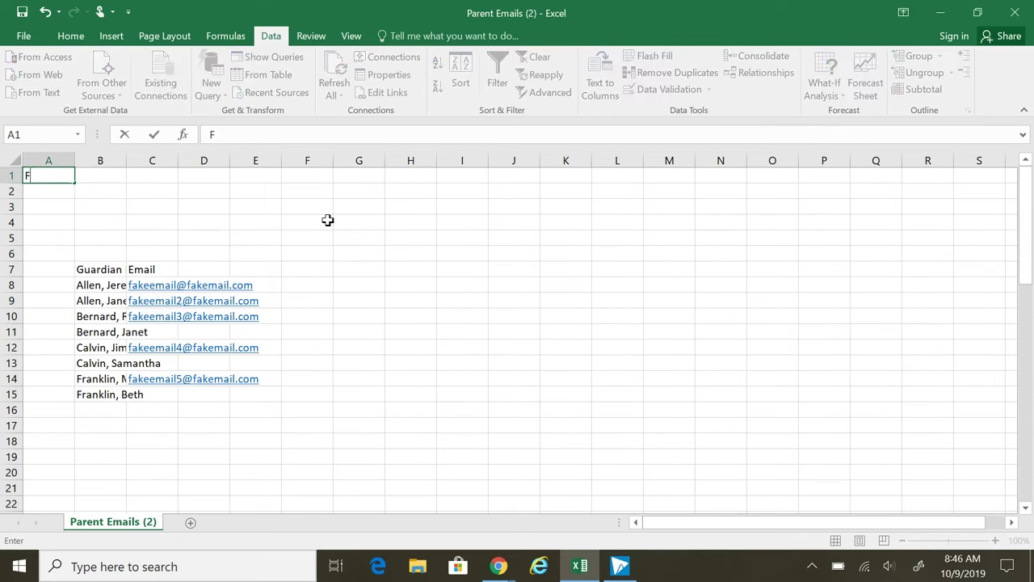
pyautogui.write('irst name')
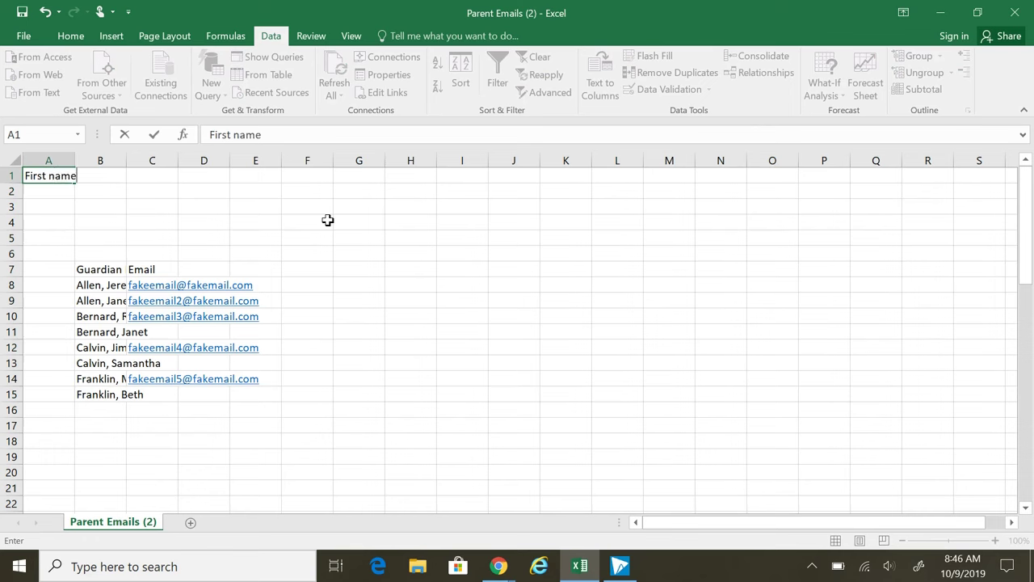
pyautogui.press('Return')
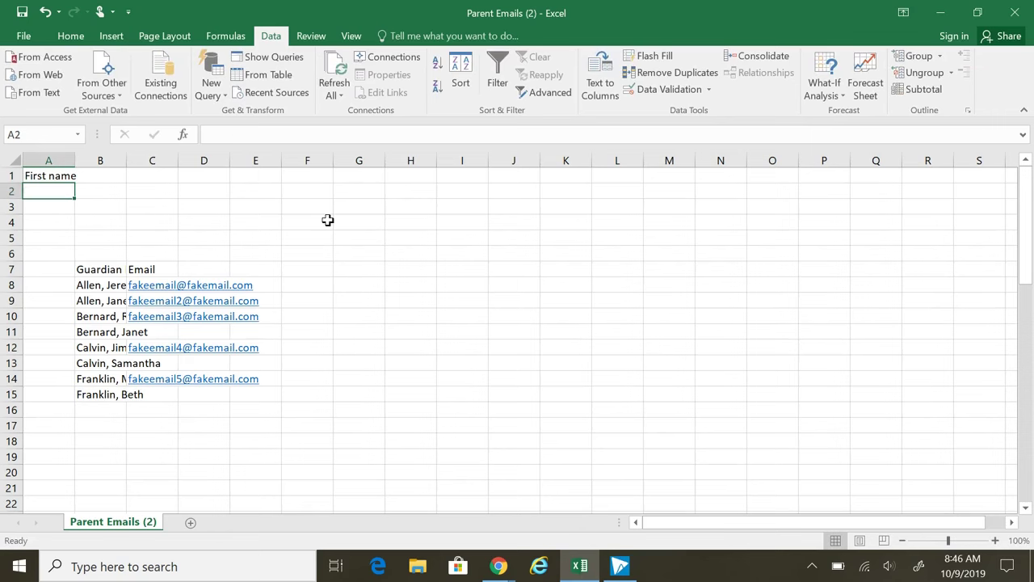
pyautogui.press('Up')
pyautogui.press('Right')
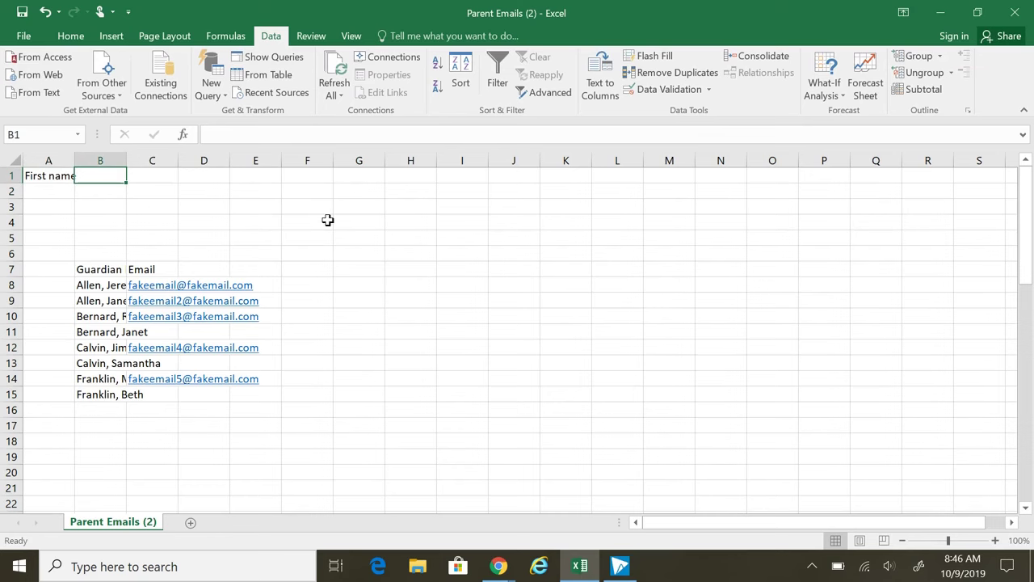
pyautogui.write('Last name')
pyautogui.press('Return')
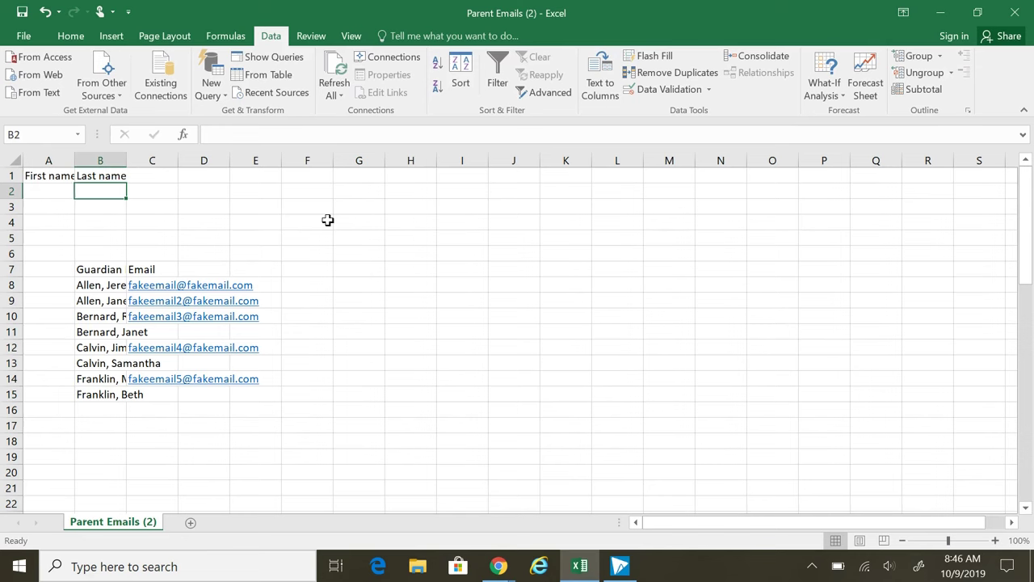
pyautogui.press('Right')
pyautogui.press('Up')
pyautogui.press('Down')
pyautogui.press('Down')
pyautogui.press('Up')
pyautogui.press('Up')
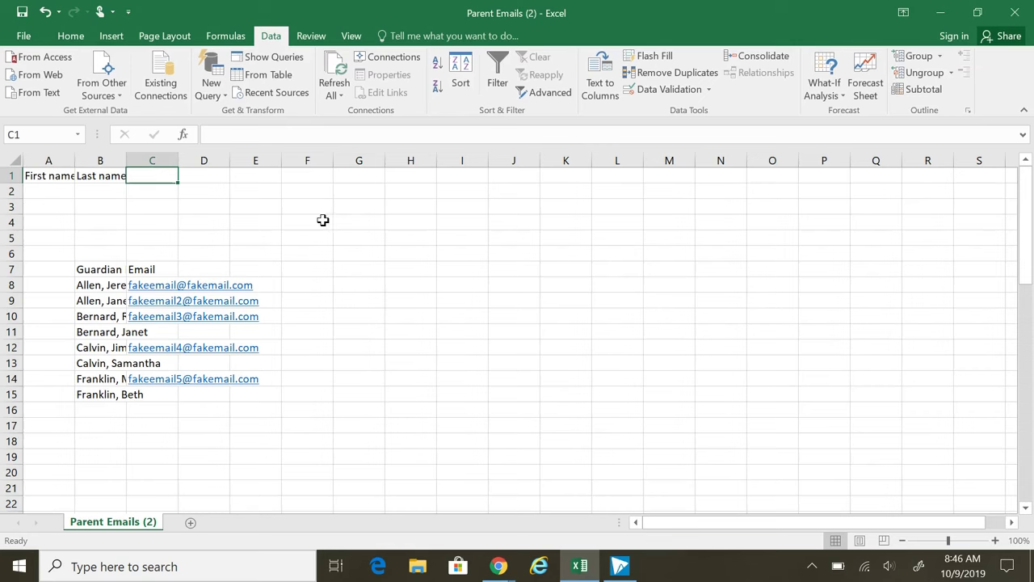
# Step: Move the email block C7:C15 over to column E in the same rows and clear the Guardian Name heading in B7
pyautogui.click(166, 269)
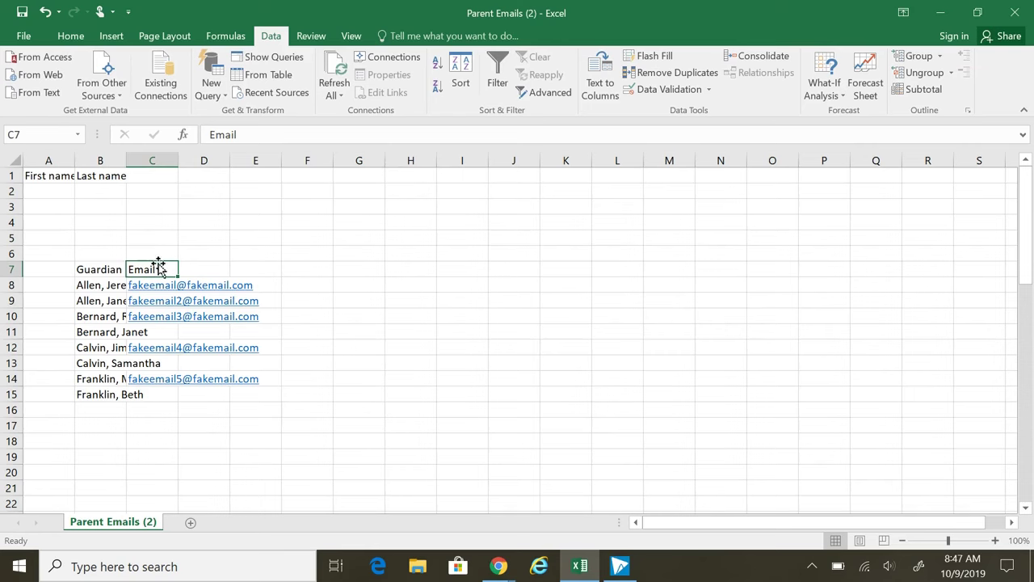
pyautogui.moveTo(158, 270); pyautogui.dragTo(155, 395)
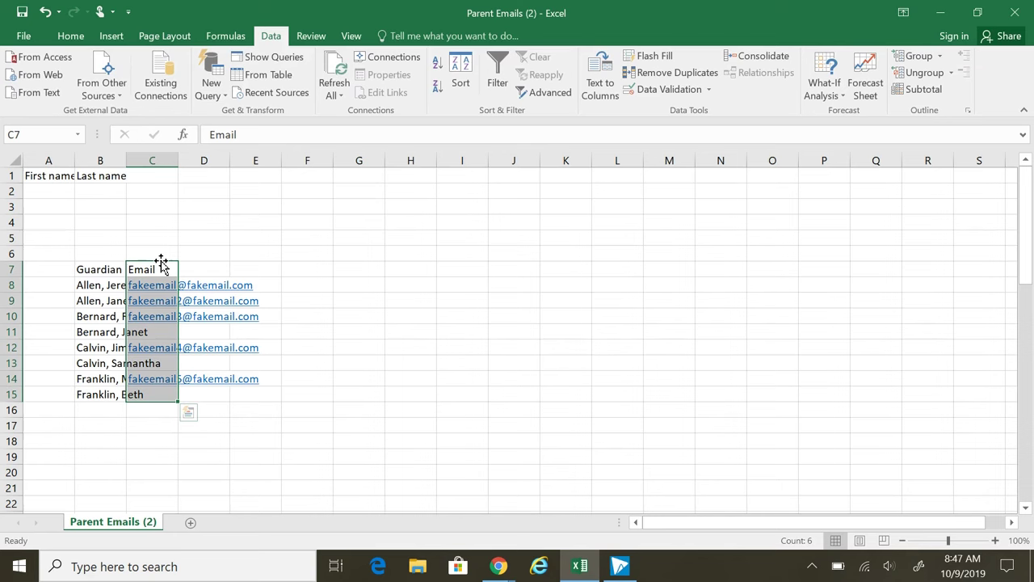
pyautogui.moveTo(161, 262); pyautogui.dragTo(262, 268)
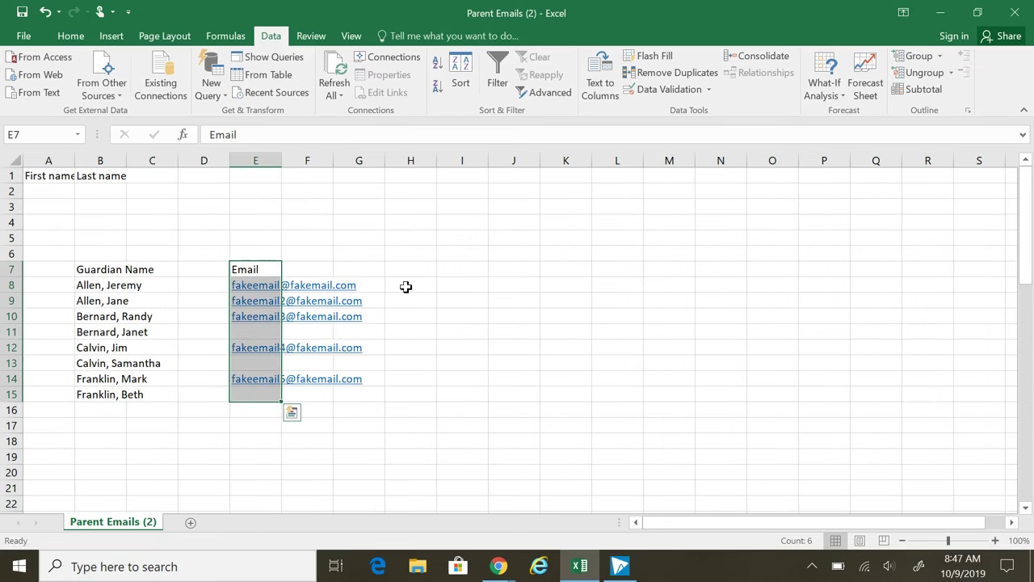
pyautogui.click(107, 269)
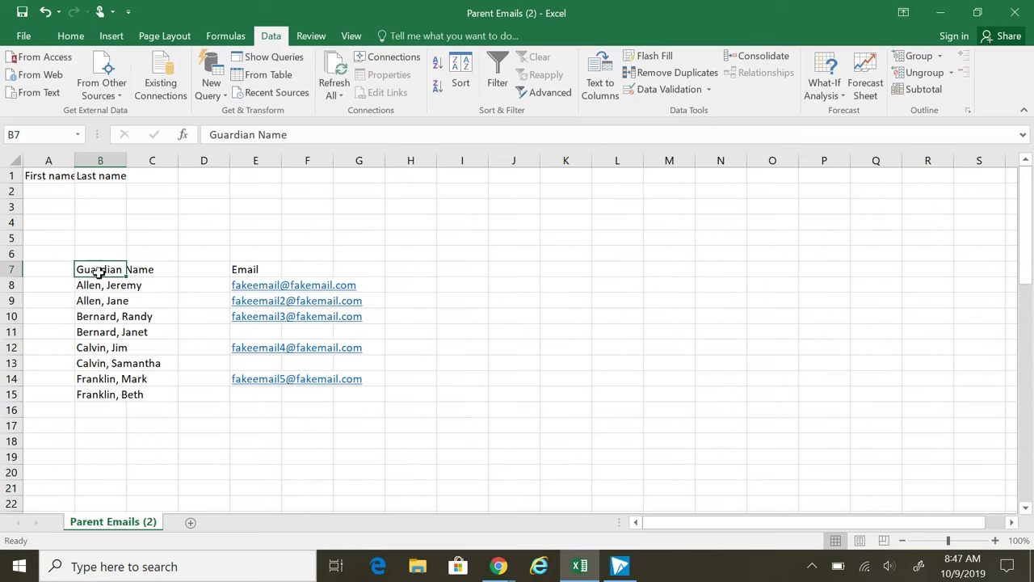
pyautogui.press('Delete')
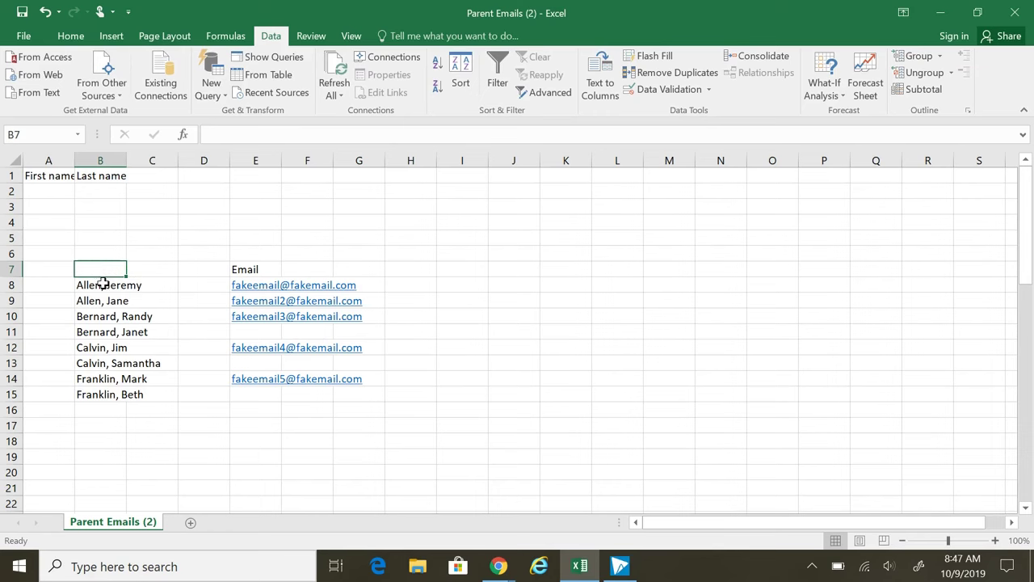
# Step: Split the guardian names in B8:B15 with Text to Columns as delimited data, using only the comma as delimiter
pyautogui.moveTo(102, 282); pyautogui.dragTo(90, 395)
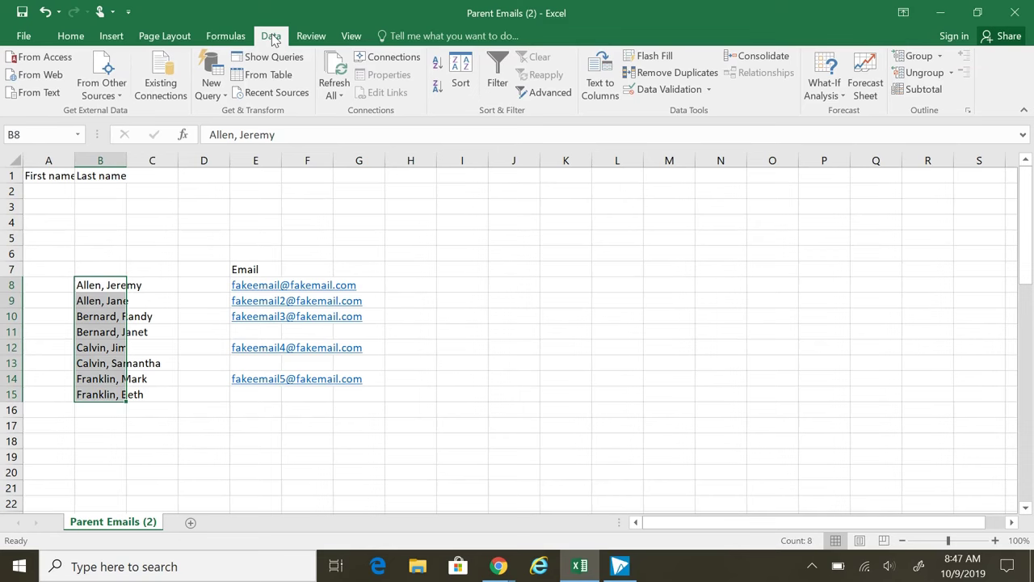
pyautogui.click(601, 89)
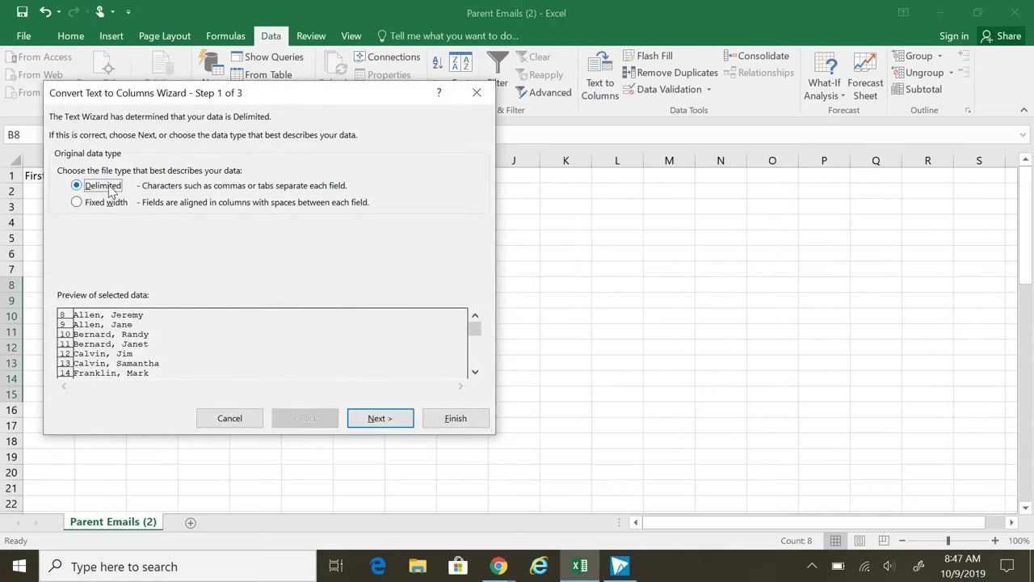
pyautogui.click(384, 419)
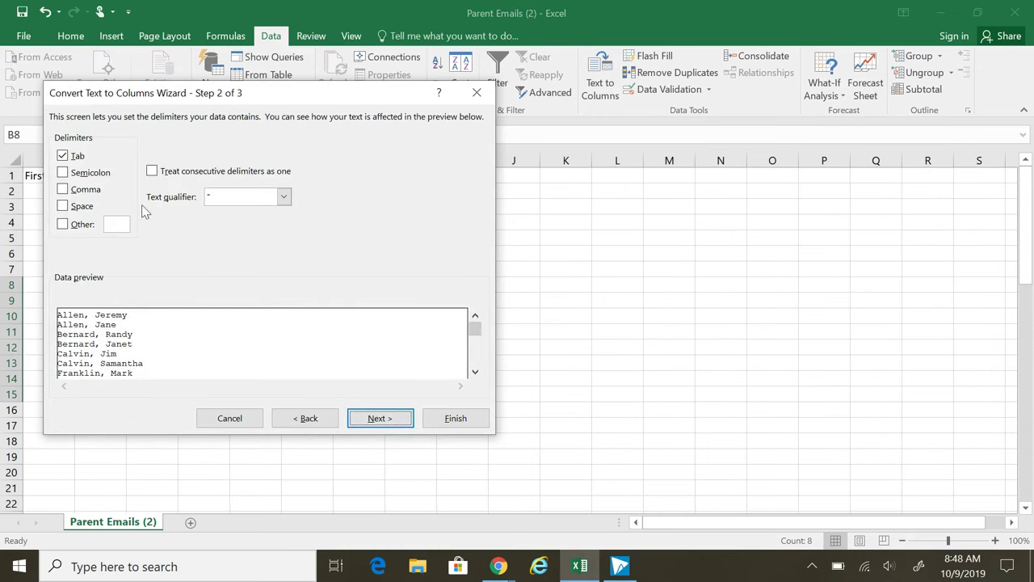
pyautogui.click(64, 190)
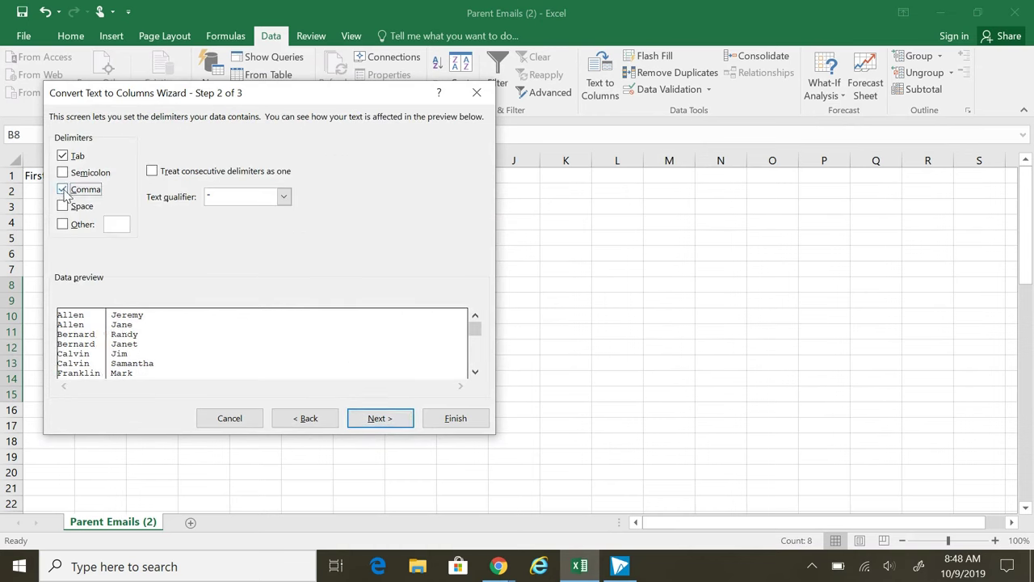
pyautogui.click(63, 156)
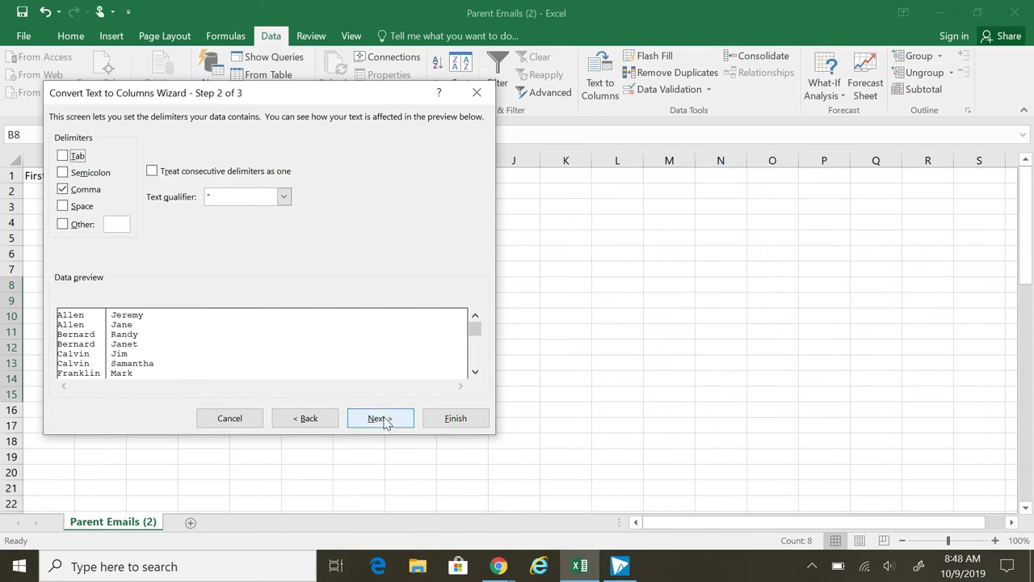
pyautogui.click(456, 418)
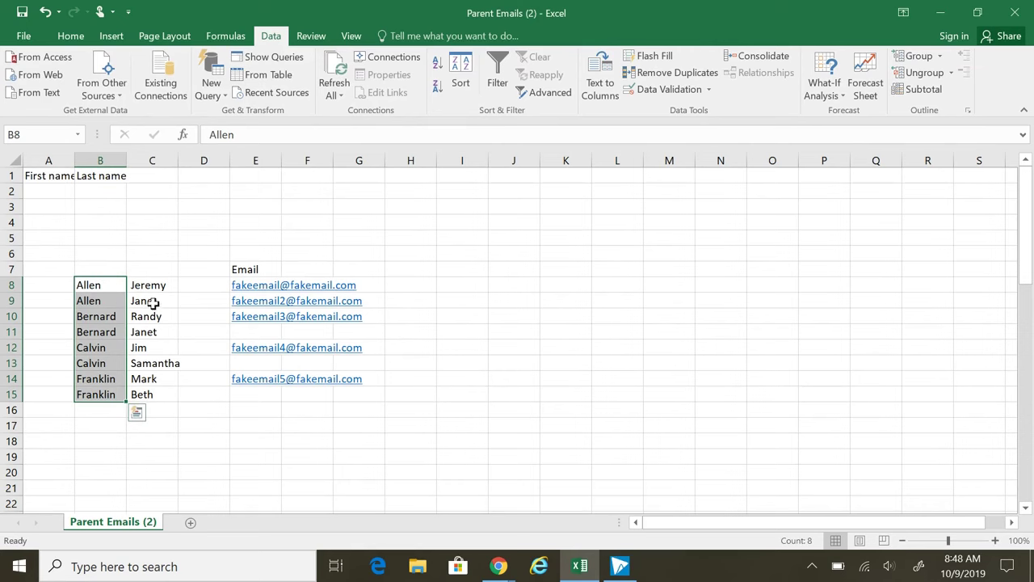
# Step: Move the guardians' first names to start at A2 and their last names to start at B2, under the matching headings
pyautogui.moveTo(157, 284); pyautogui.dragTo(148, 379)
pyautogui.moveTo(154, 394); pyautogui.dragTo(154, 393)
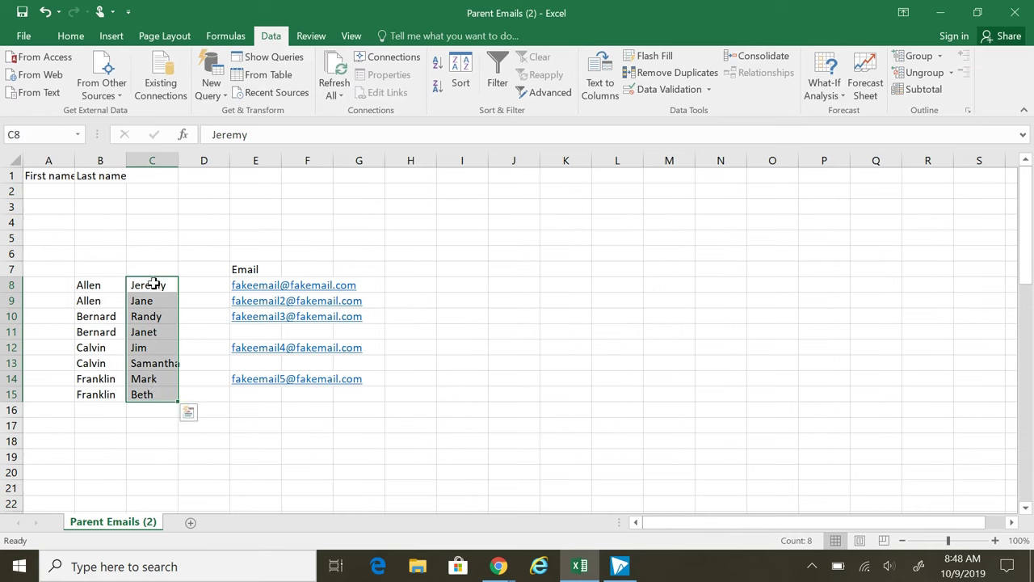
pyautogui.moveTo(152, 276); pyautogui.dragTo(46, 192)
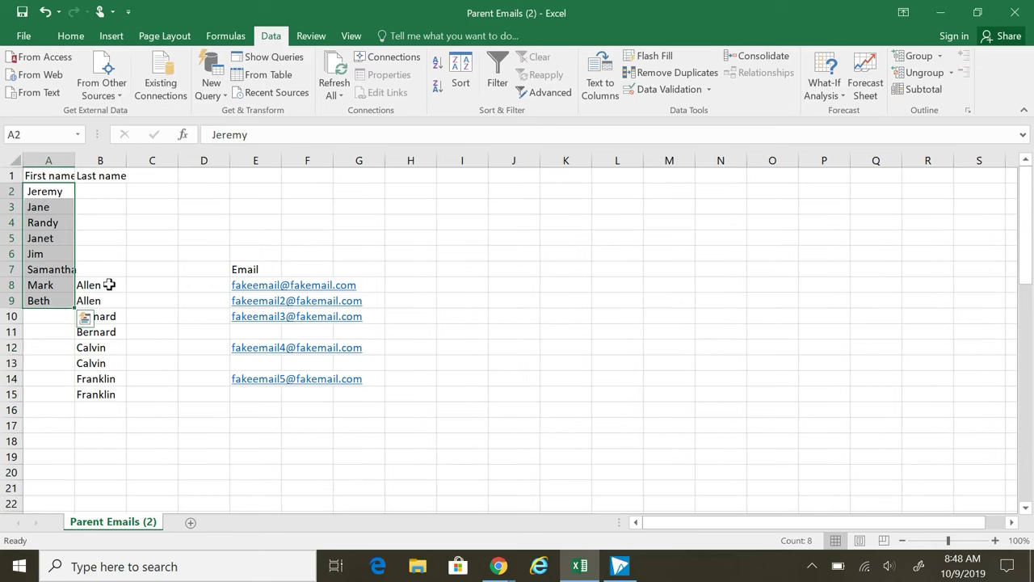
pyautogui.moveTo(106, 285); pyautogui.dragTo(104, 397)
pyautogui.moveTo(104, 285); pyautogui.dragTo(115, 191)
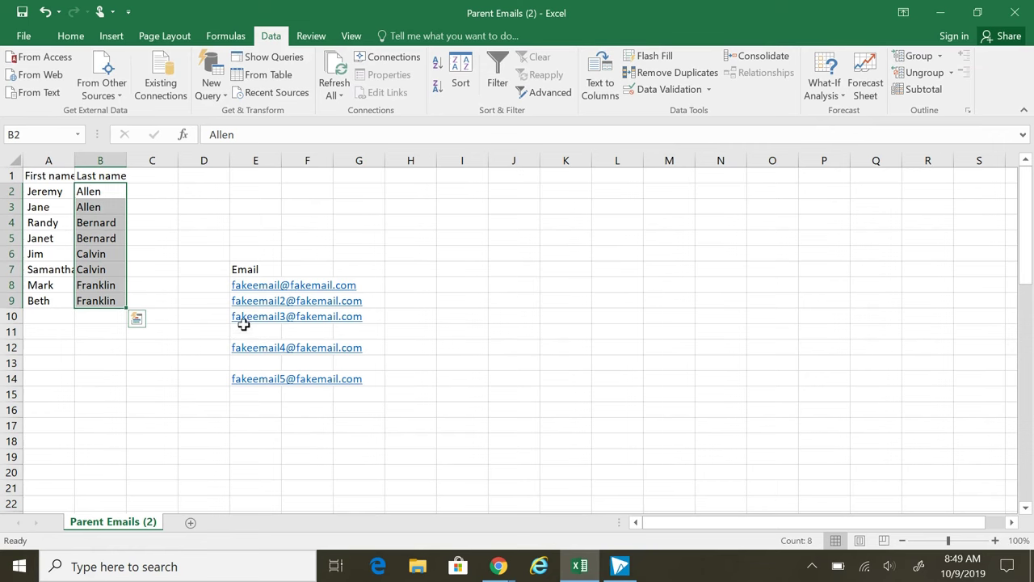
# Step: Move the Email heading and its addresses from E7:E14 to column C, starting at C1
pyautogui.click(249, 269)
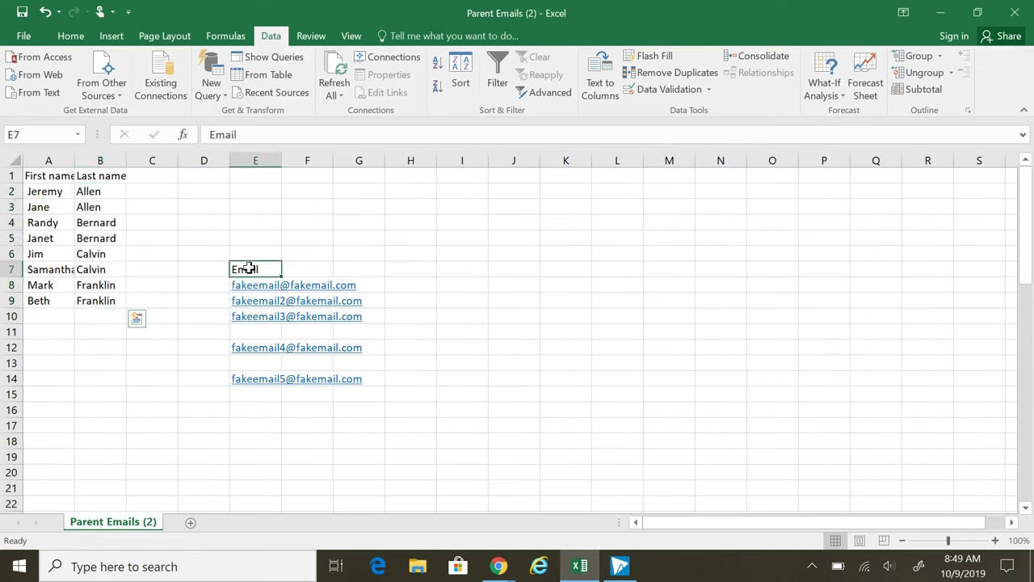
pyautogui.moveTo(249, 269); pyautogui.dragTo(269, 383)
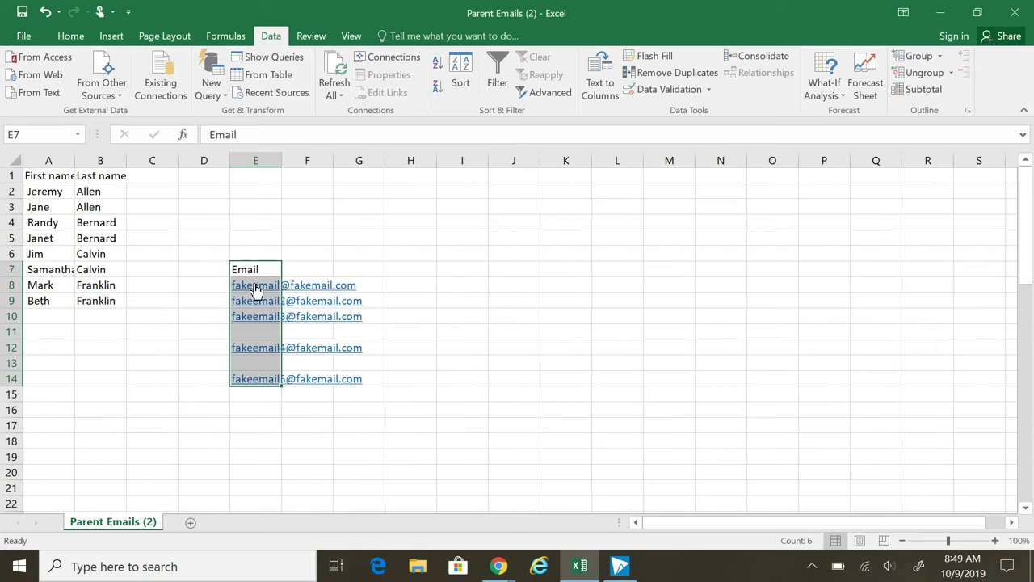
pyautogui.moveTo(255, 262); pyautogui.dragTo(154, 177)
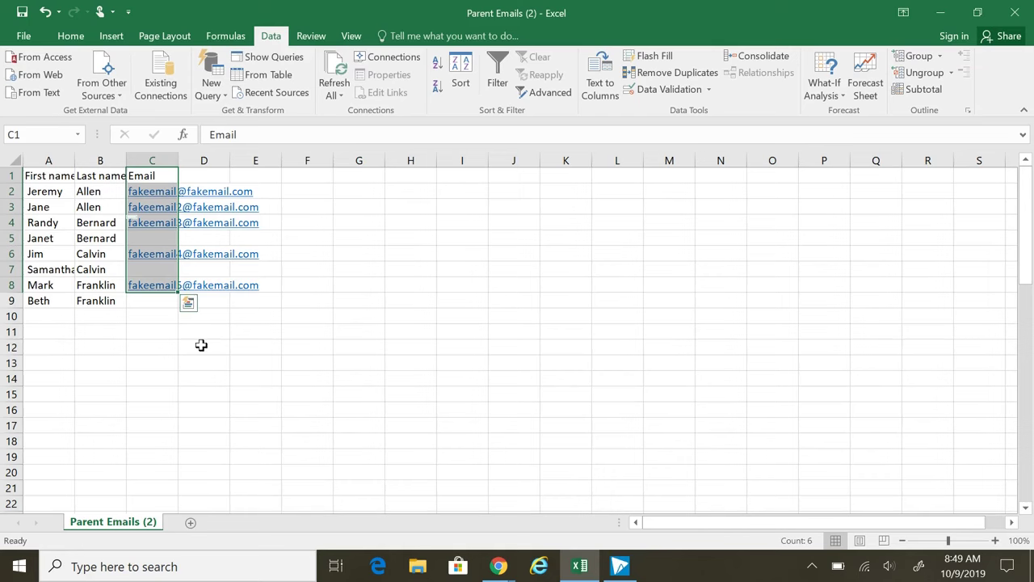
pyautogui.click(142, 315)
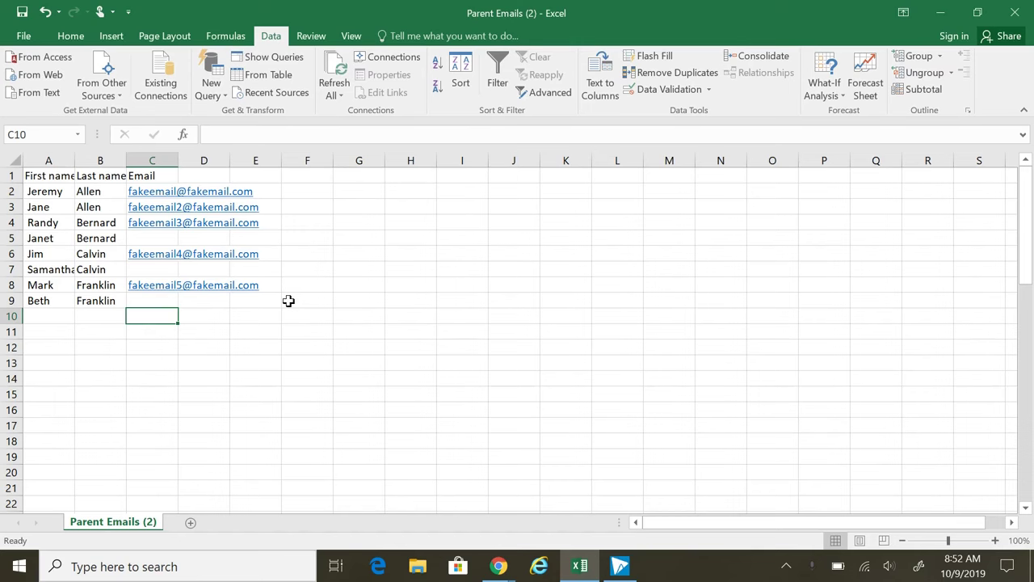
# Step: Save a copy of the workbook to the Desktop as "Parent Emails (2)" in CSV (Comma delimited) format, keeping that format
pyautogui.click(21, 39)
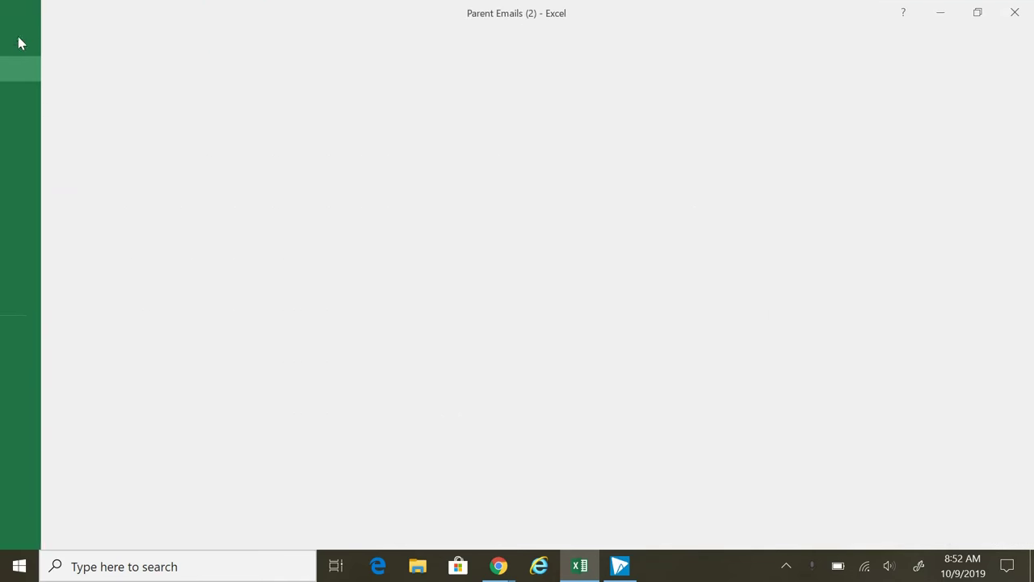
pyautogui.click(55, 177)
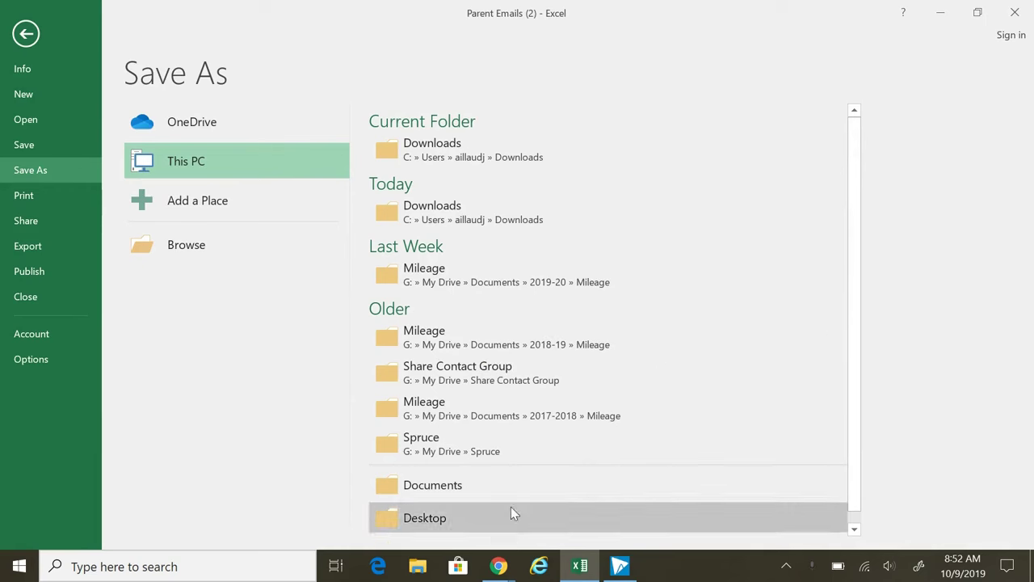
pyautogui.click(435, 522)
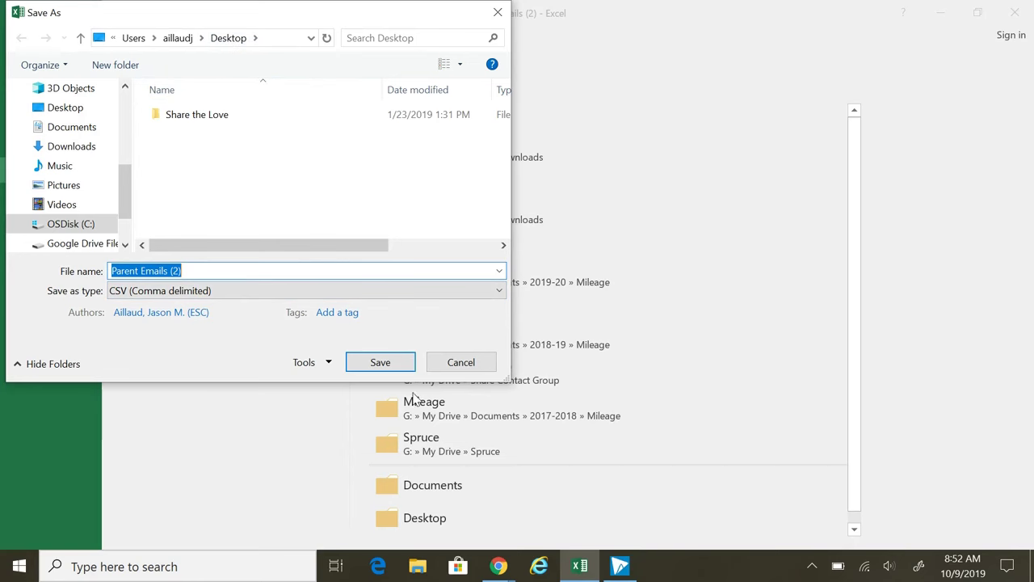
pyautogui.click(379, 362)
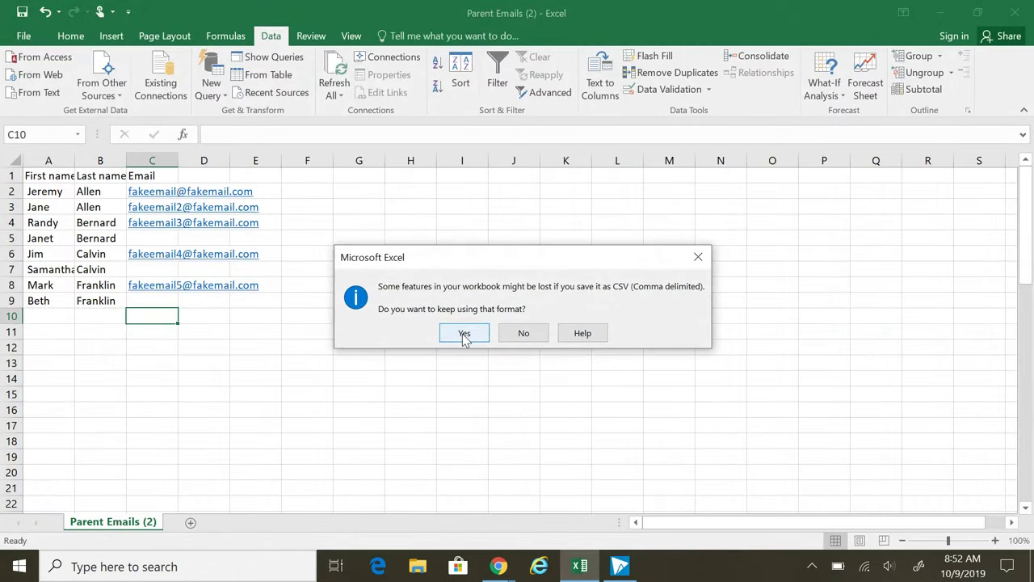
pyautogui.click(465, 334)
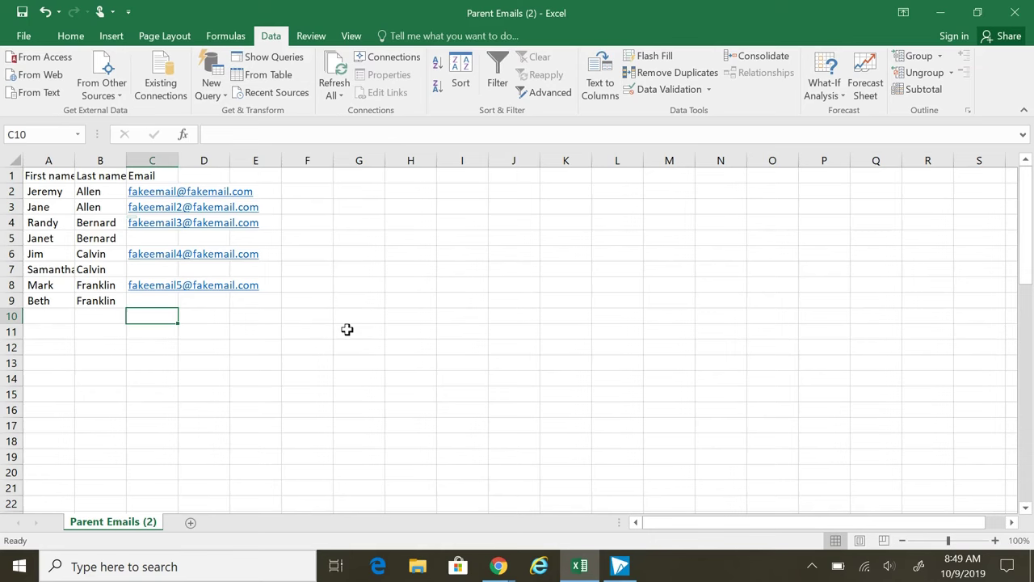